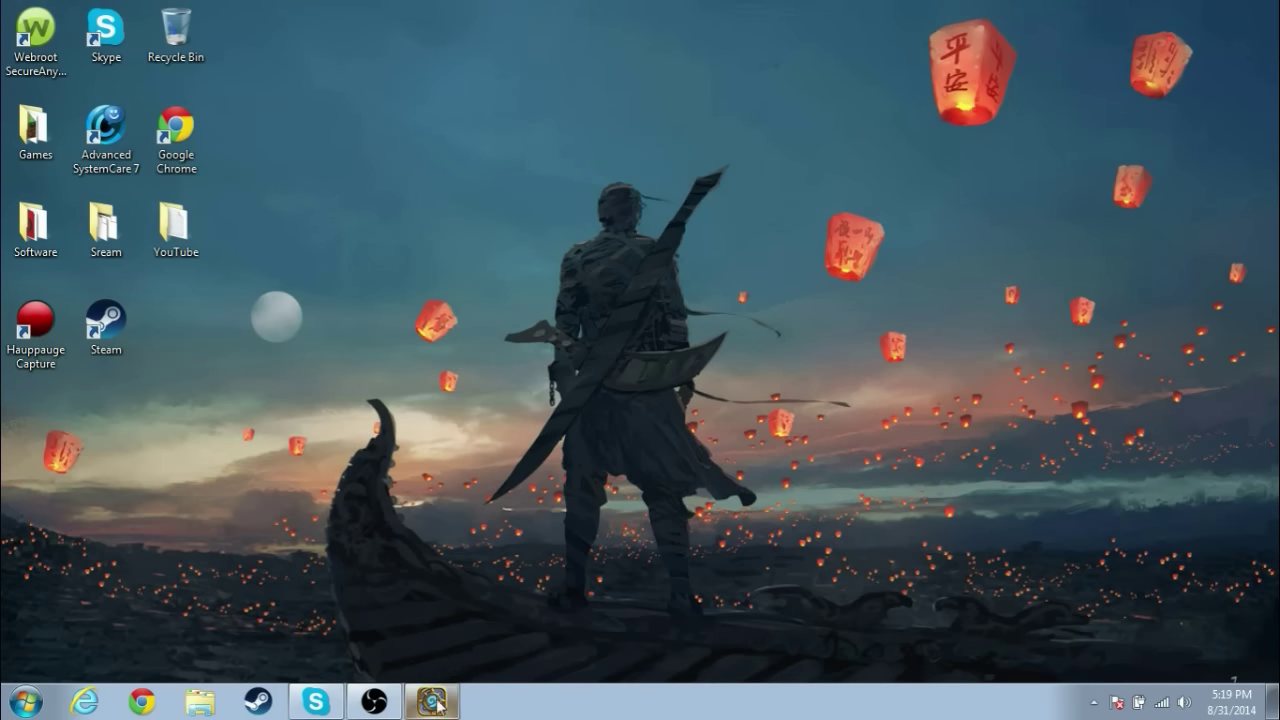
Restore the Hearthstone window and dismiss the Today's Quests panel
{"action": "left_click", "coordinate": [431, 702]}
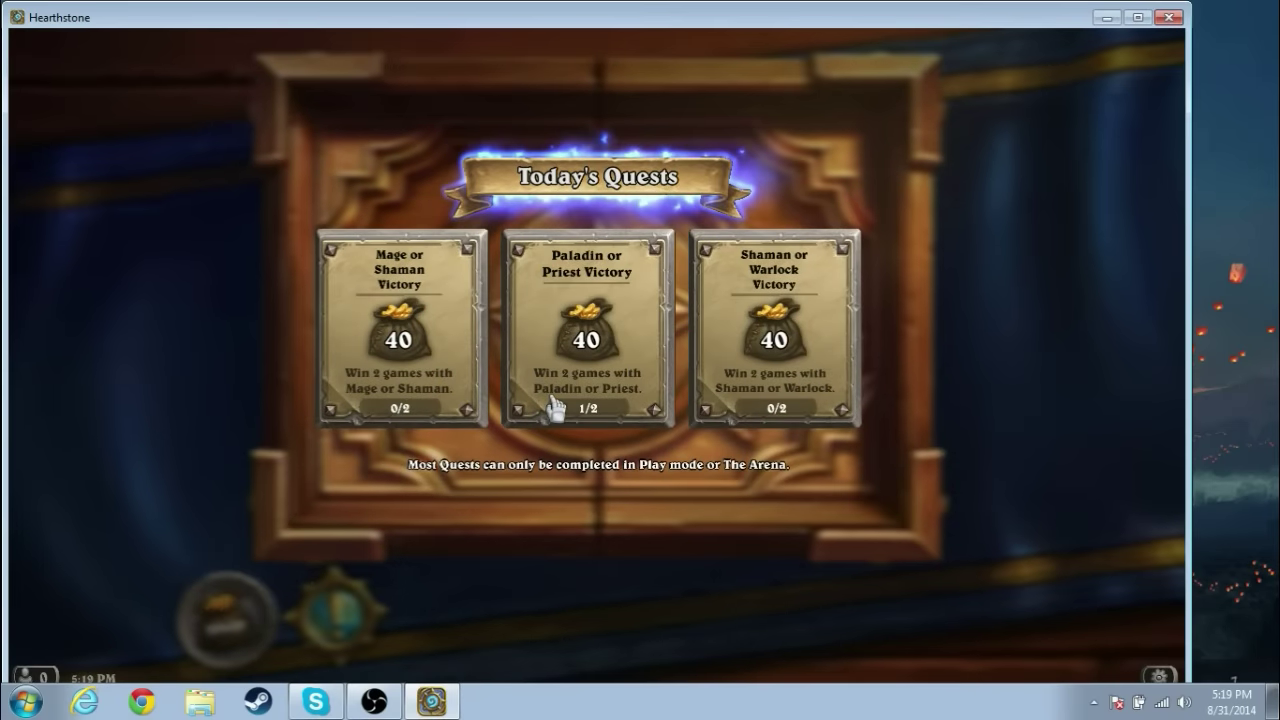
{"action": "left_click", "coordinate": [552, 405]}
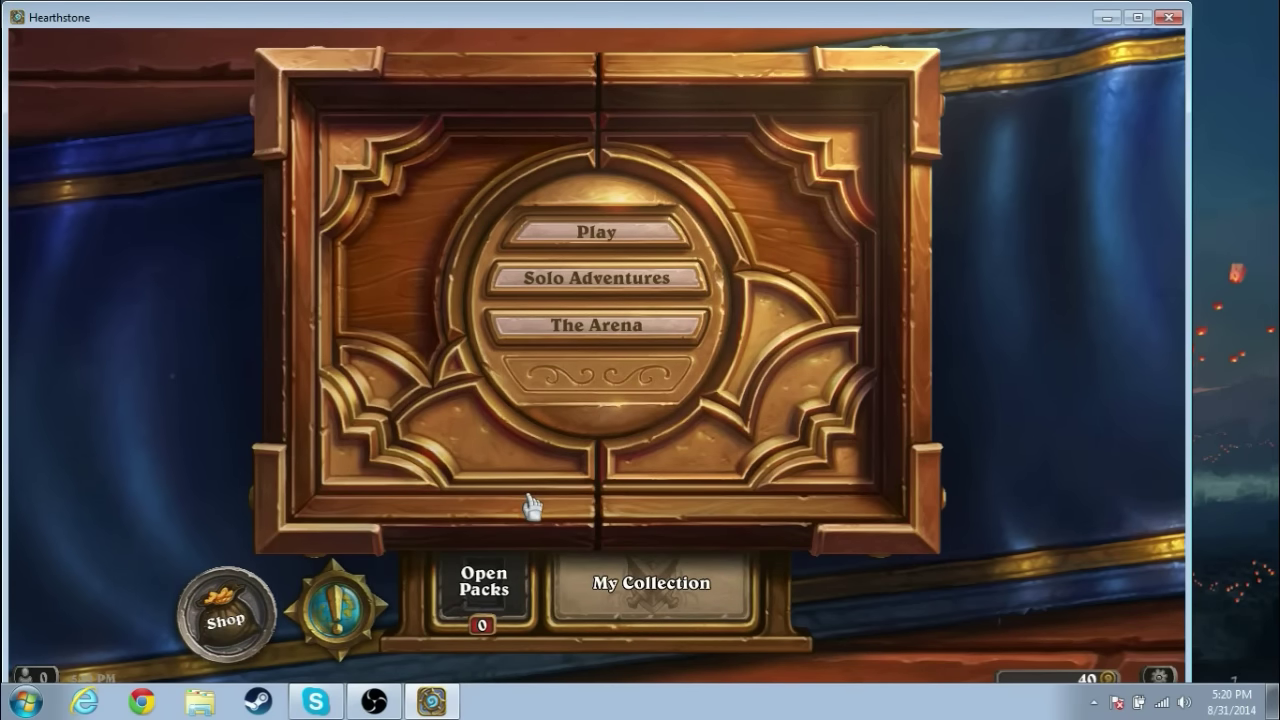
{"action": "key", "text": "alt+Return"}
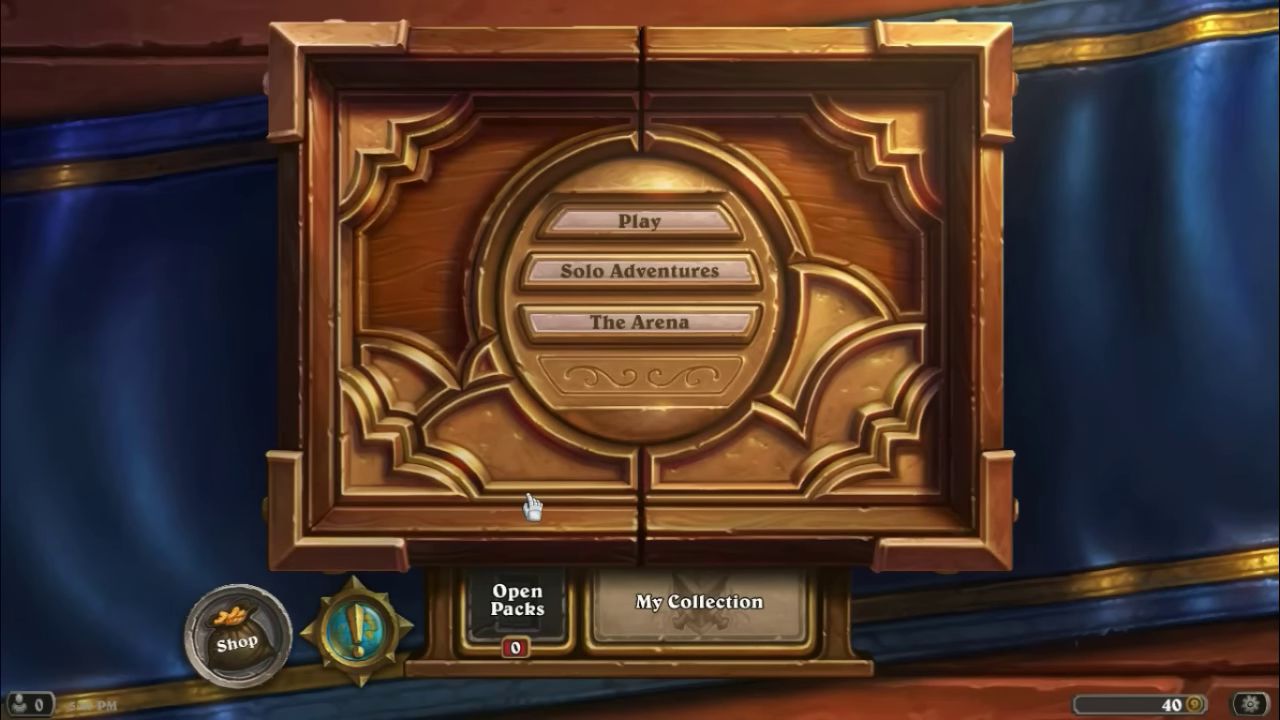
{"action": "key", "text": "alt+Return"}
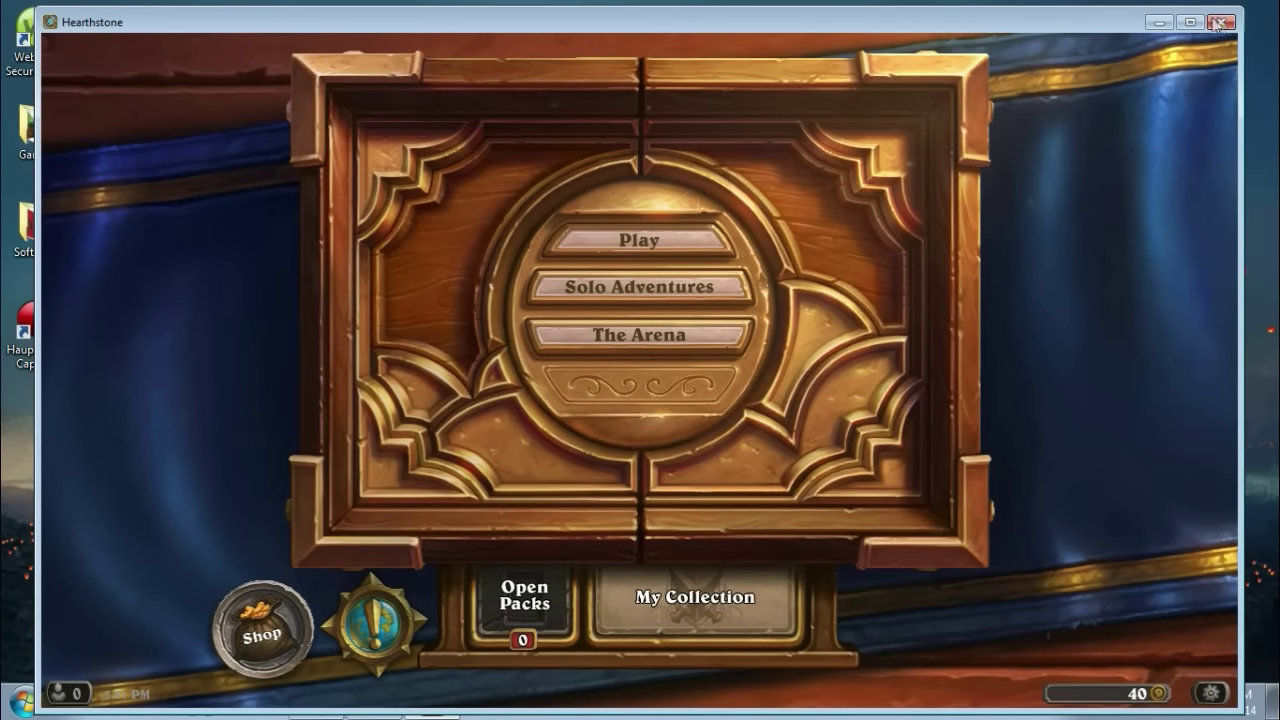
Quit Hearthstone with Alt+F4, then show Counter-Strike: Global Offensive in Steam's Library
{"action": "key", "text": "alt+F4"}
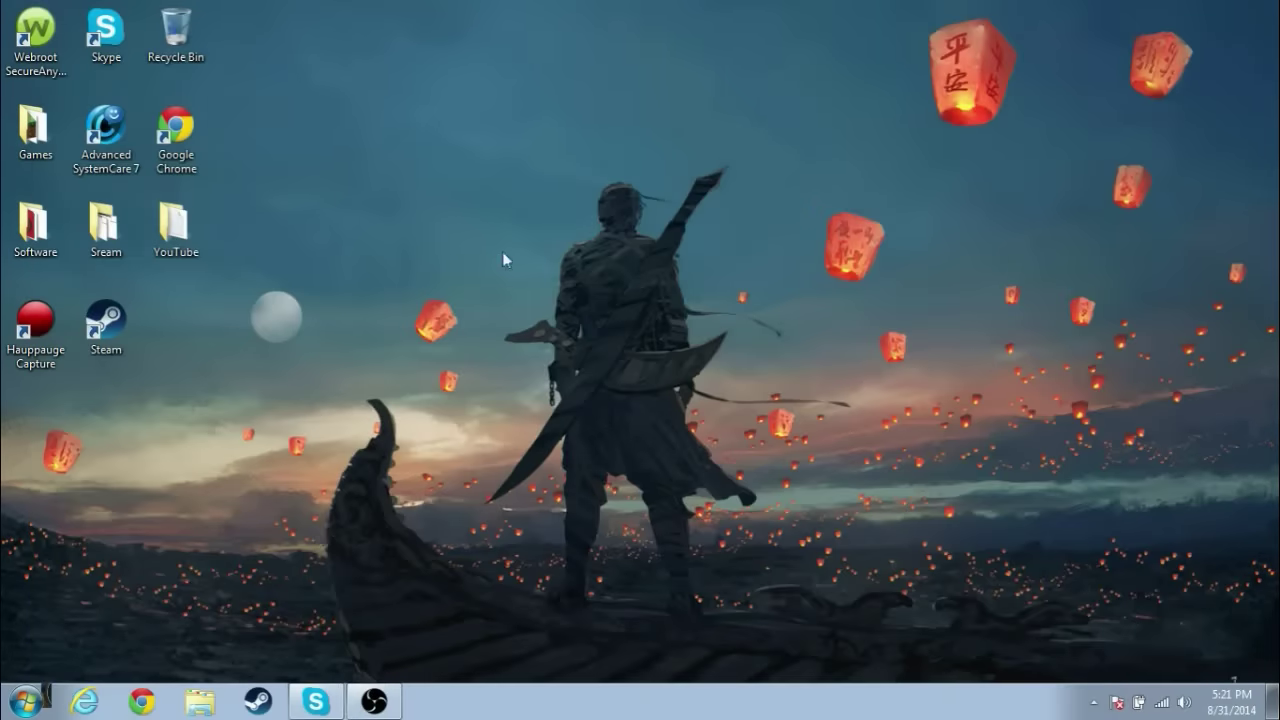
{"action": "left_click", "coordinate": [258, 701]}
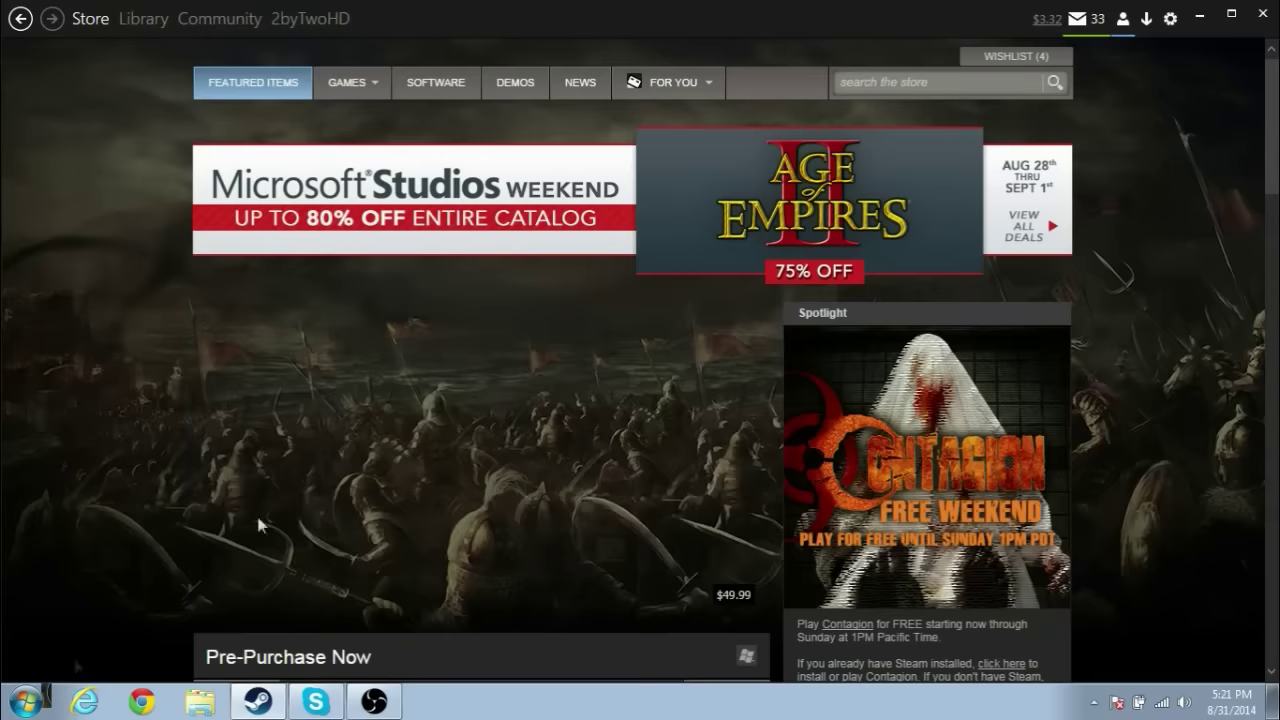
{"action": "mouse_move", "coordinate": [240, 25]}
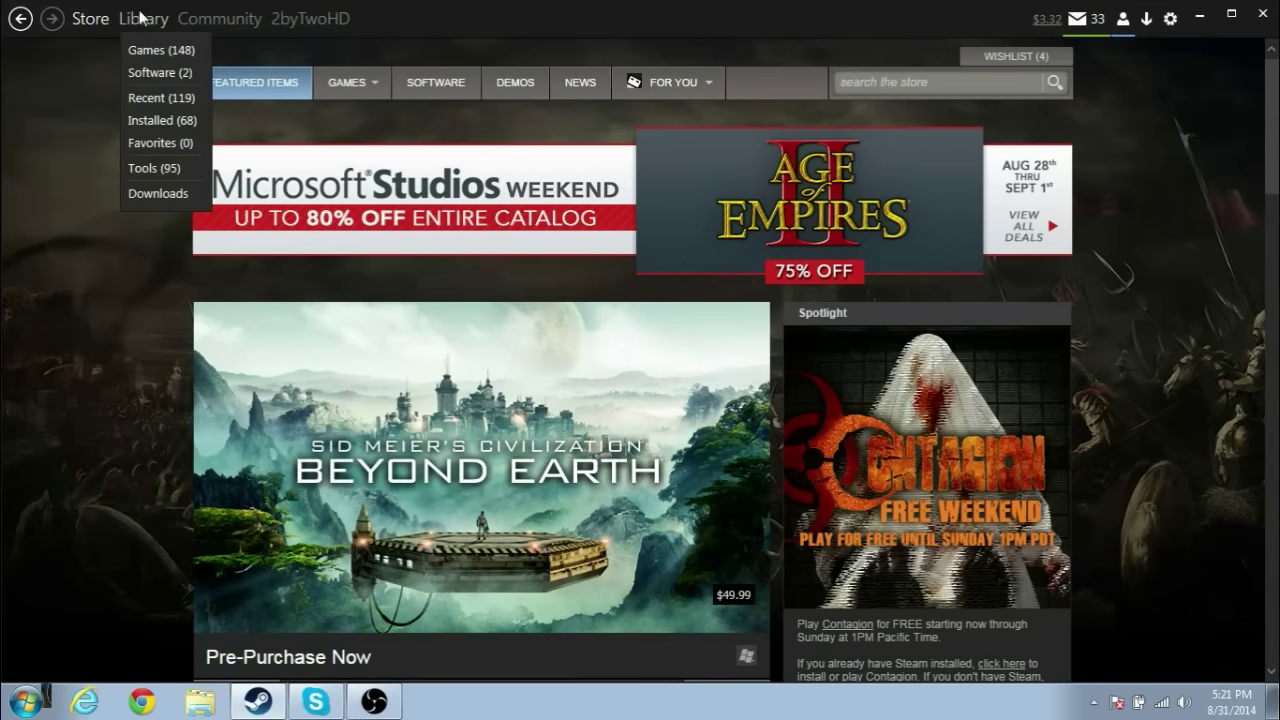
{"action": "left_click", "coordinate": [142, 18]}
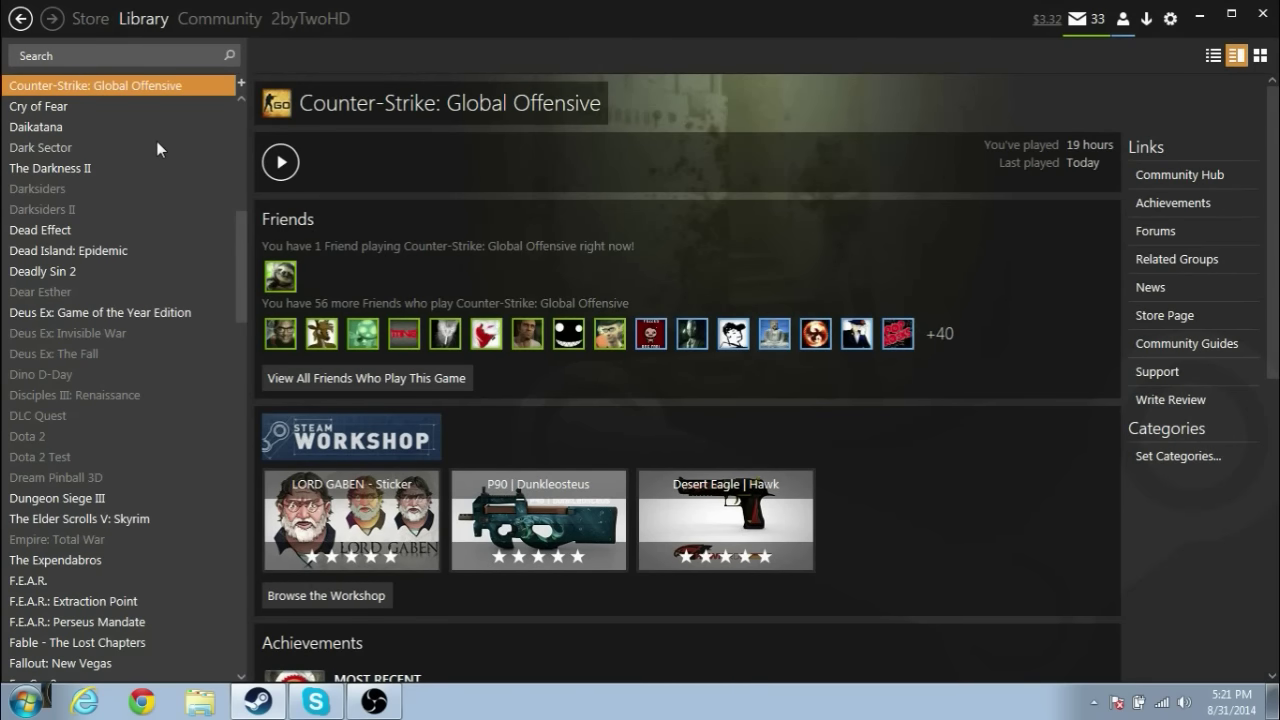
{"action": "scroll", "coordinate": [157, 148], "scroll_direction": "down", "scroll_amount": 6}
{"action": "scroll", "coordinate": [157, 148], "scroll_direction": "up", "scroll_amount": 5}
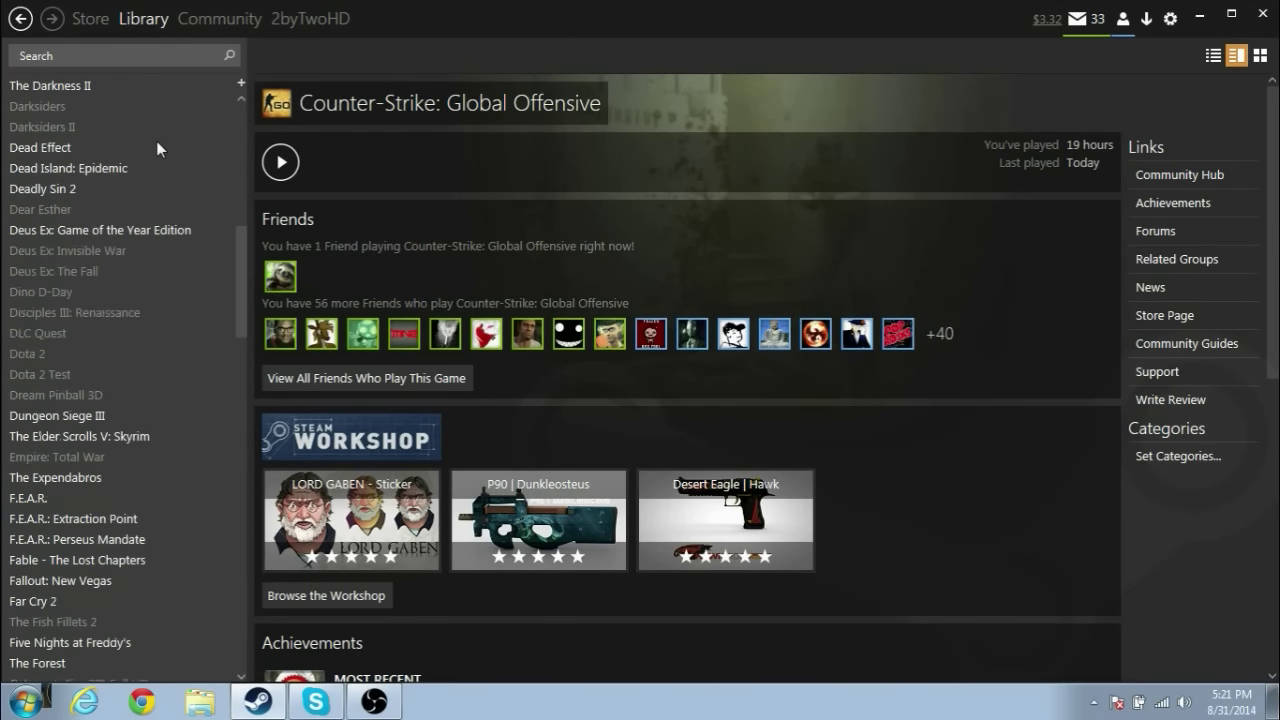
{"action": "scroll", "coordinate": [157, 148], "scroll_direction": "up", "scroll_amount": 2}
{"action": "scroll", "coordinate": [157, 148], "scroll_direction": "down", "scroll_amount": 6}
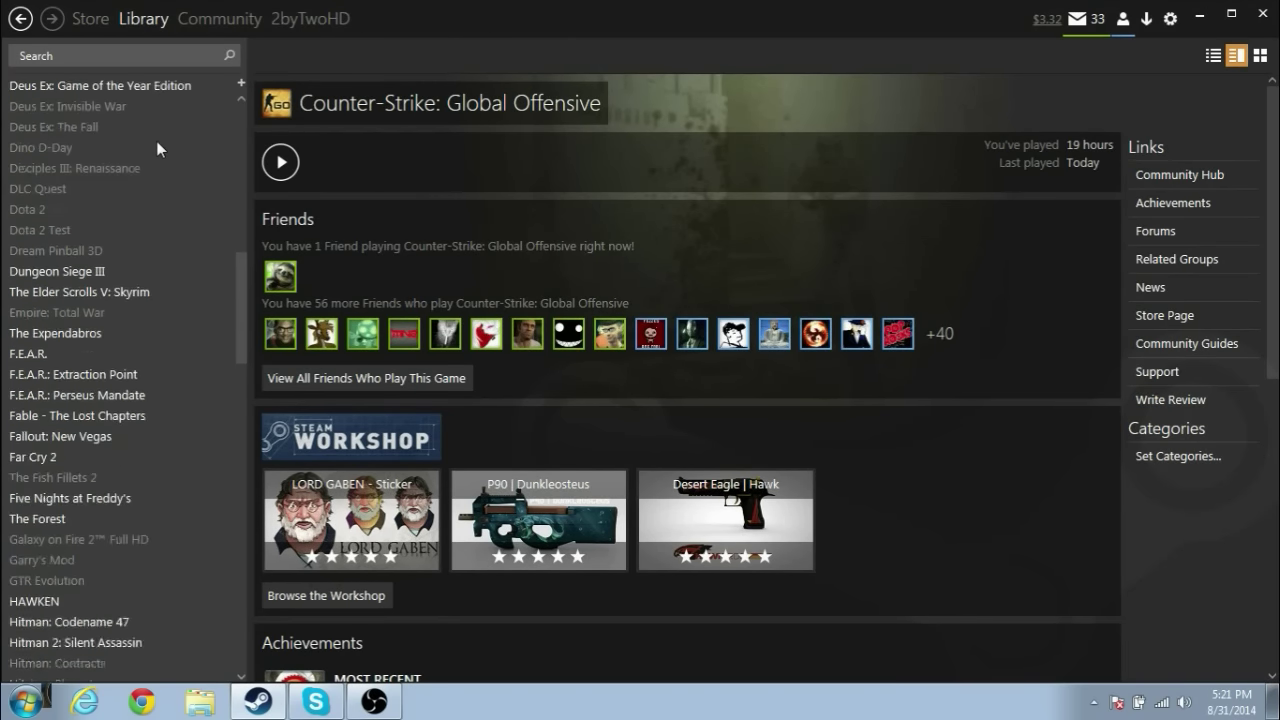
{"action": "scroll", "coordinate": [120, 151], "scroll_direction": "up", "scroll_amount": 8}
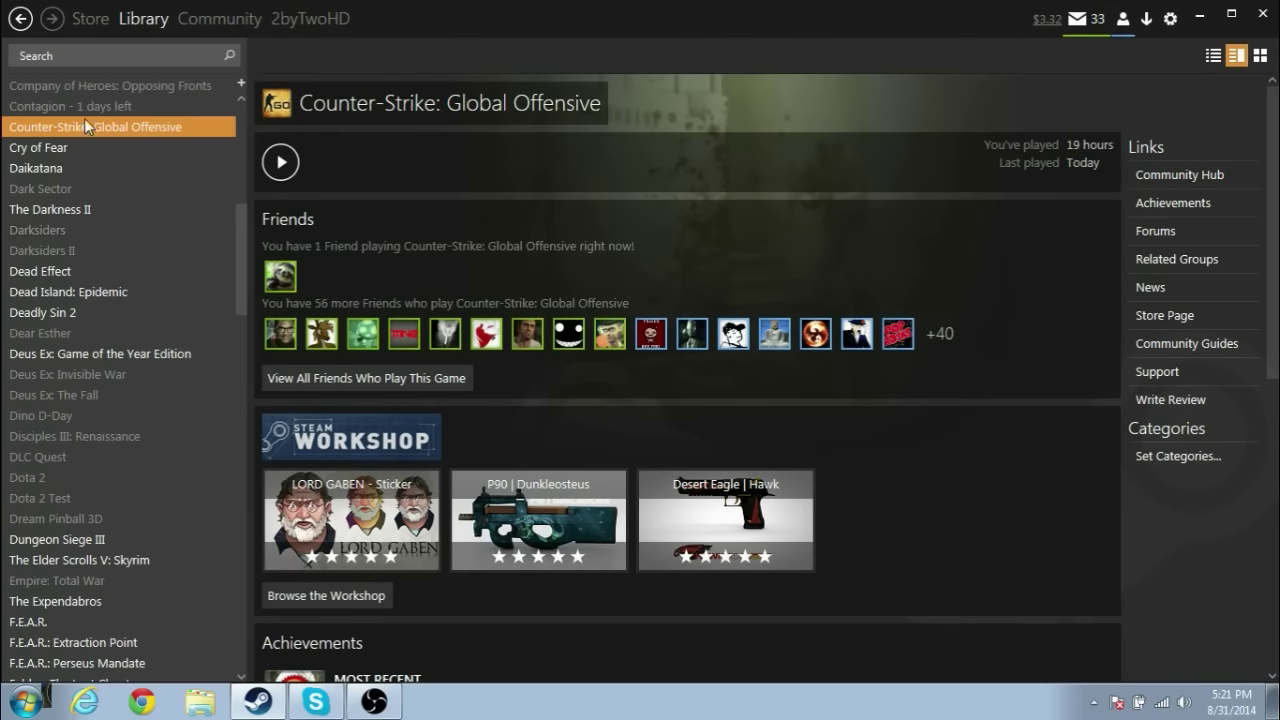
Browse Counter-Strike: Global Offensive's local files from its Properties, Local files section
{"action": "right_click", "coordinate": [84, 118]}
{"action": "left_click", "coordinate": [167, 369]}
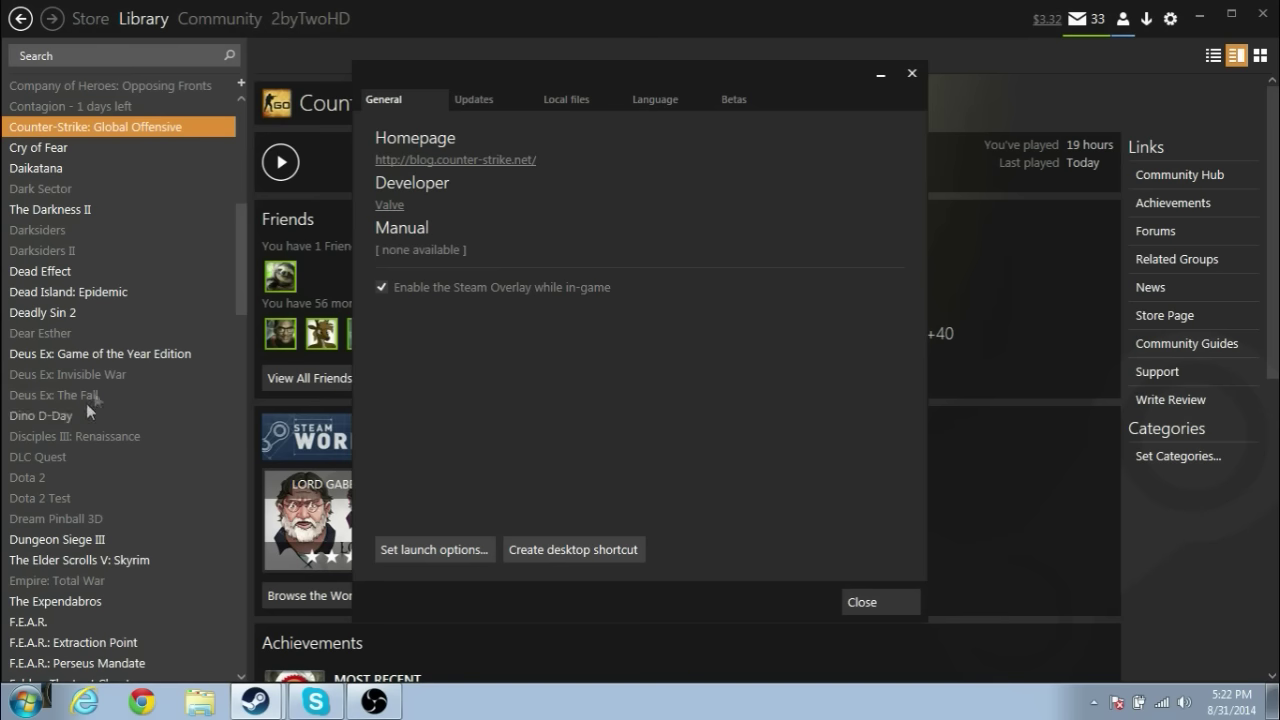
{"action": "left_click", "coordinate": [568, 101]}
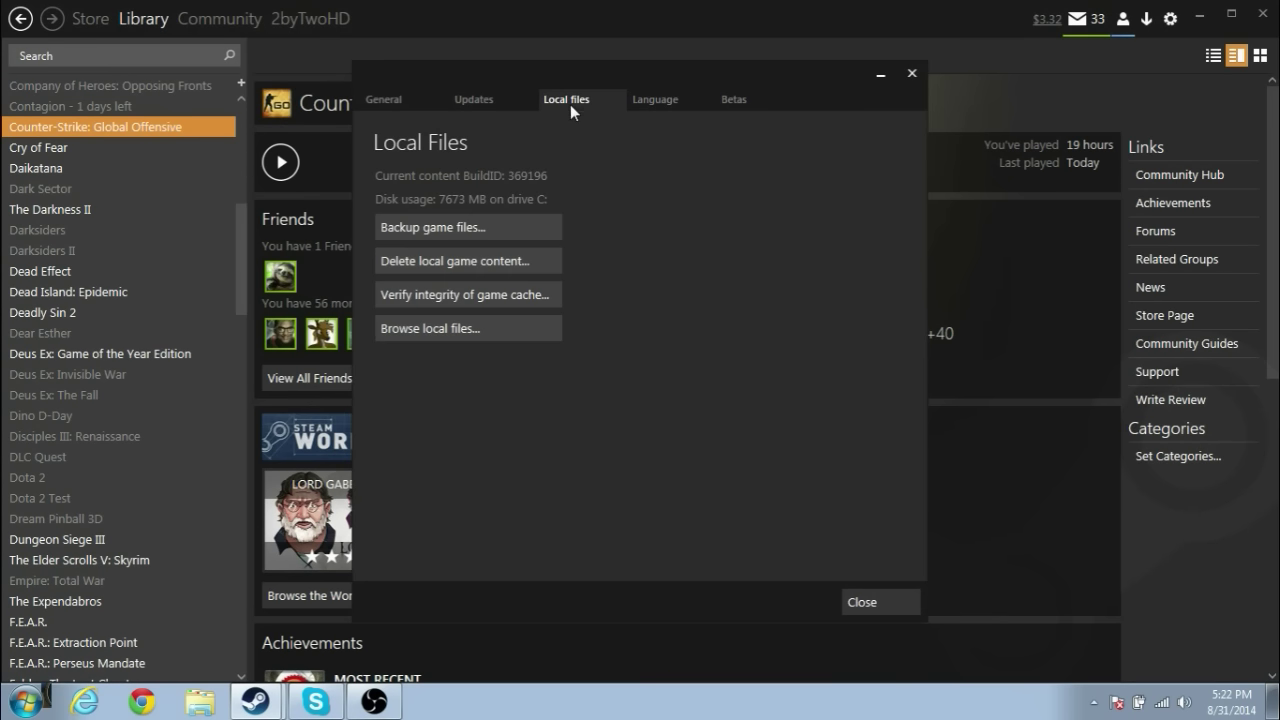
{"action": "left_click", "coordinate": [456, 330]}
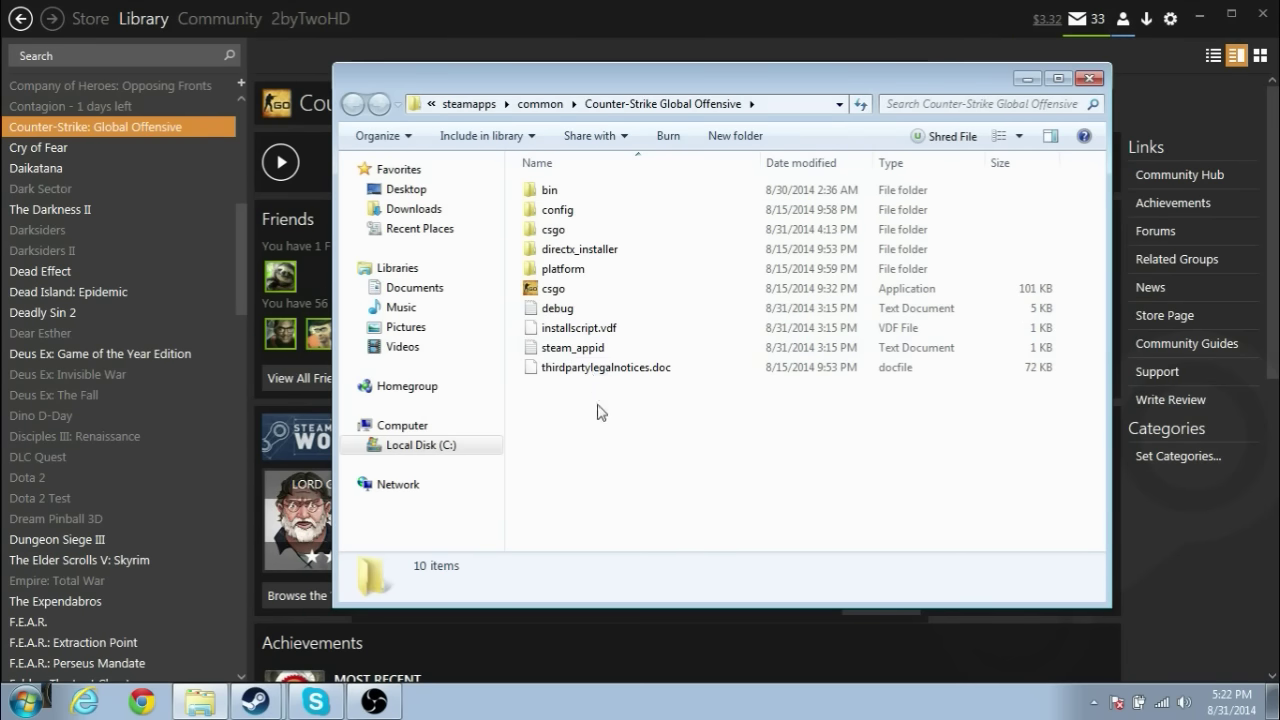
View steam_appid in Notepad, look inside the config folder, then enter the bin folder
{"action": "double_click", "coordinate": [596, 352]}
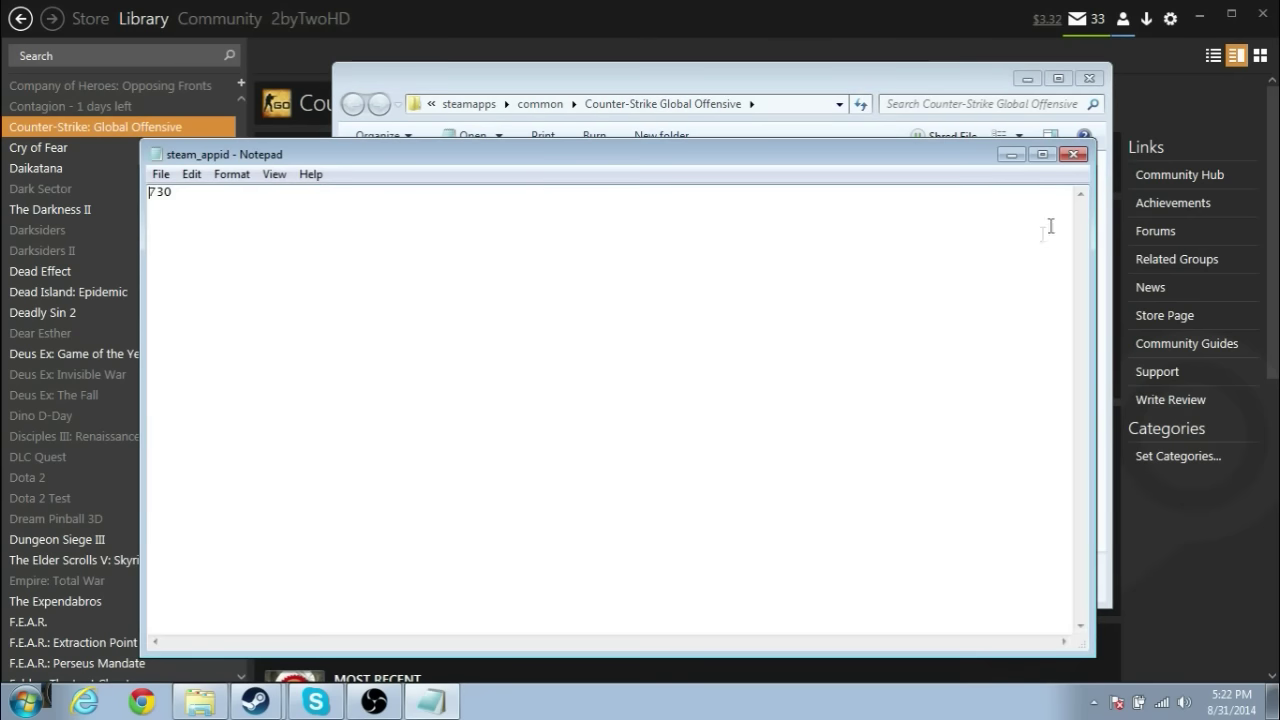
{"action": "left_click", "coordinate": [1073, 154]}
{"action": "double_click", "coordinate": [548, 207]}
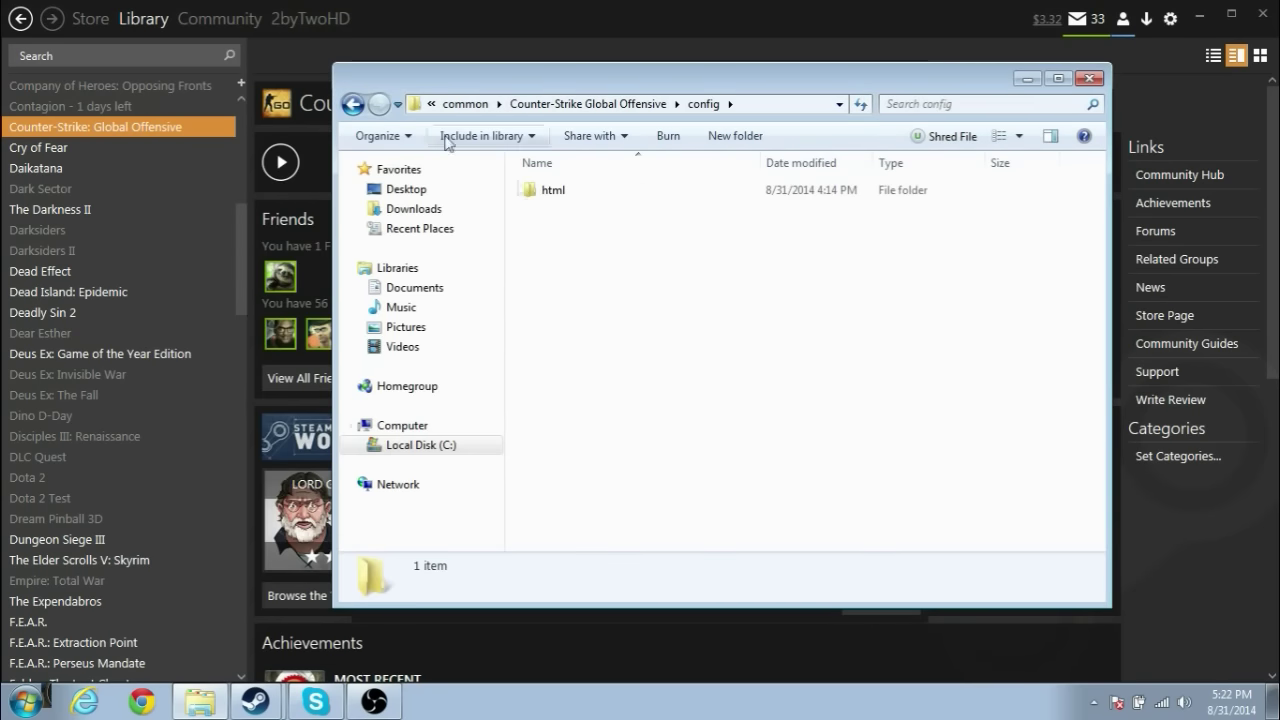
{"action": "left_click", "coordinate": [352, 104]}
{"action": "double_click", "coordinate": [622, 198]}
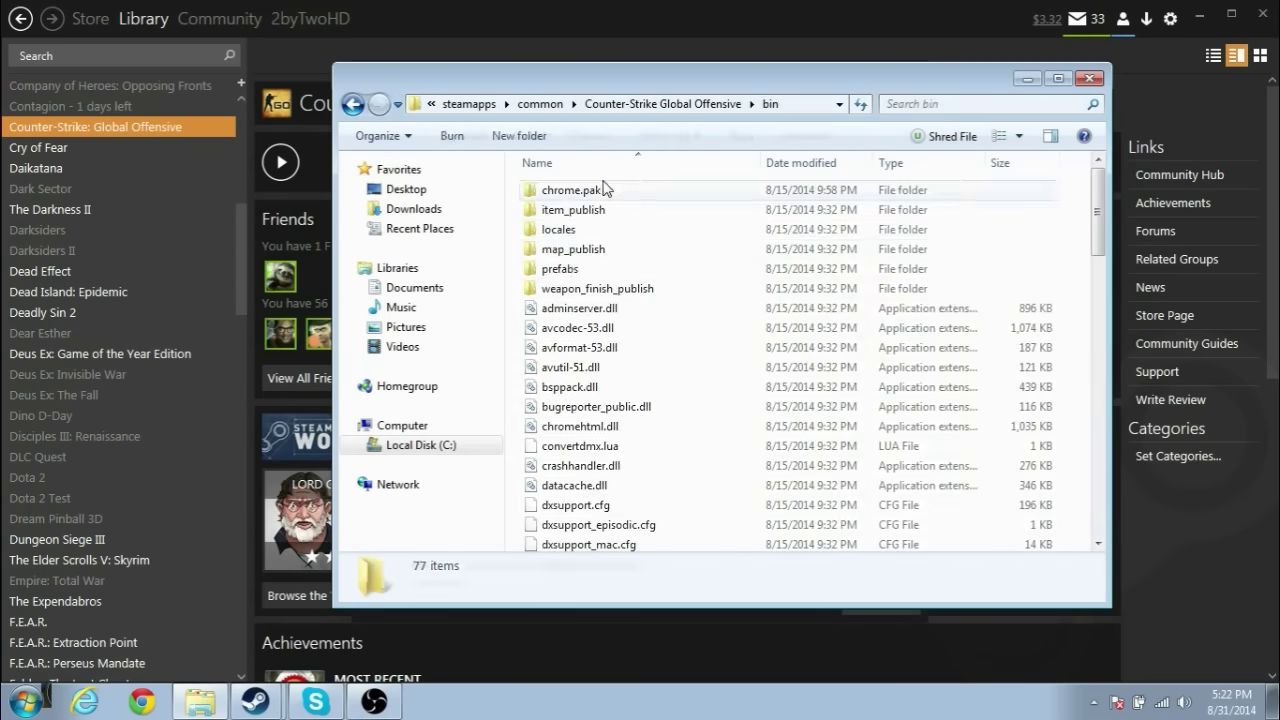
Open maplist_csgo in Notepad to read the map list
{"action": "scroll", "coordinate": [586, 290], "scroll_direction": "down", "scroll_amount": 12}
{"action": "scroll", "coordinate": [620, 330], "scroll_direction": "up", "scroll_amount": 1}
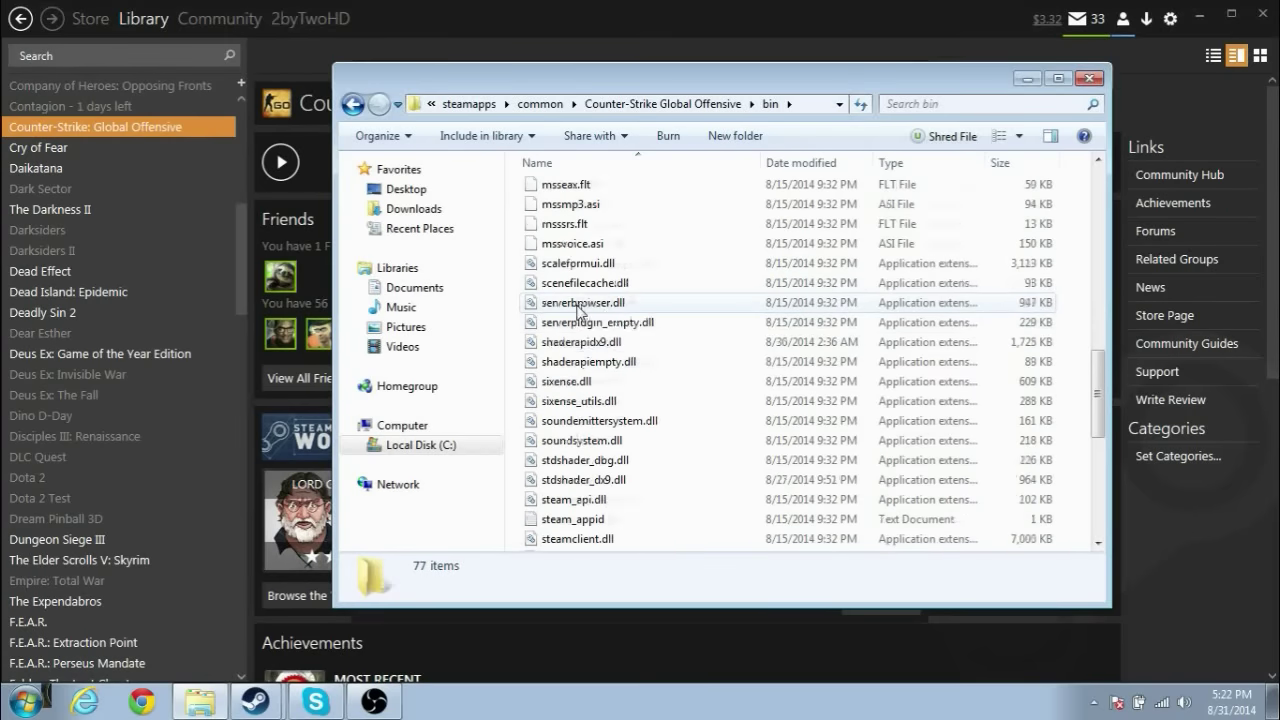
{"action": "scroll", "coordinate": [640, 345], "scroll_direction": "up", "scroll_amount": 3}
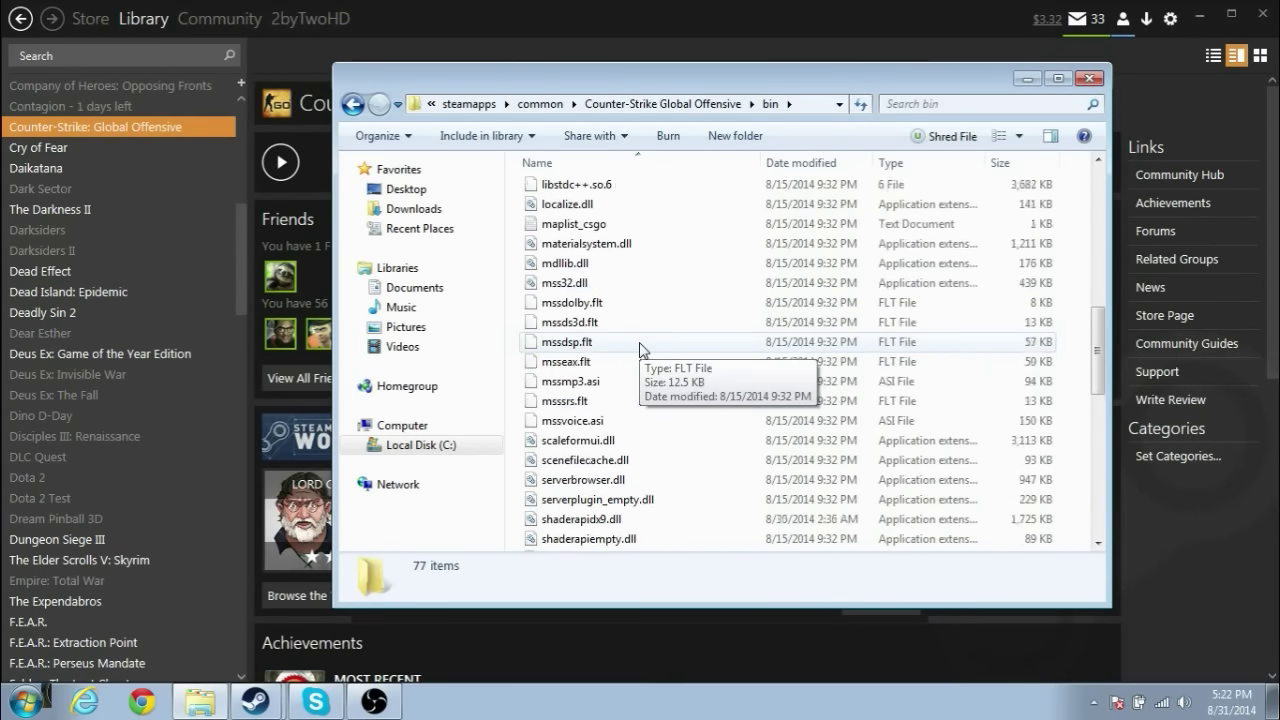
{"action": "scroll", "coordinate": [640, 345], "scroll_direction": "up", "scroll_amount": 1}
{"action": "double_click", "coordinate": [583, 284]}
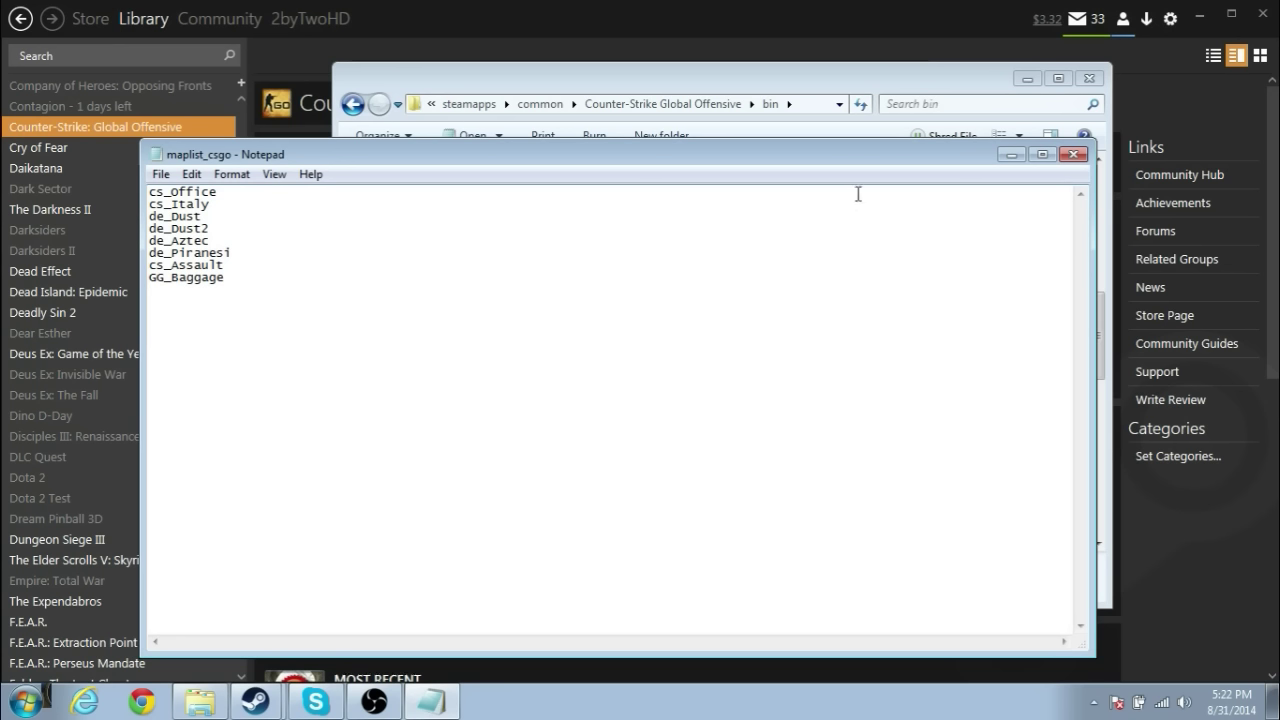
{"action": "left_click", "coordinate": [369, 330]}
Close Notepad, the Explorer window and the game's Properties, returning to the Steam Library
{"action": "left_click", "coordinate": [1073, 155]}
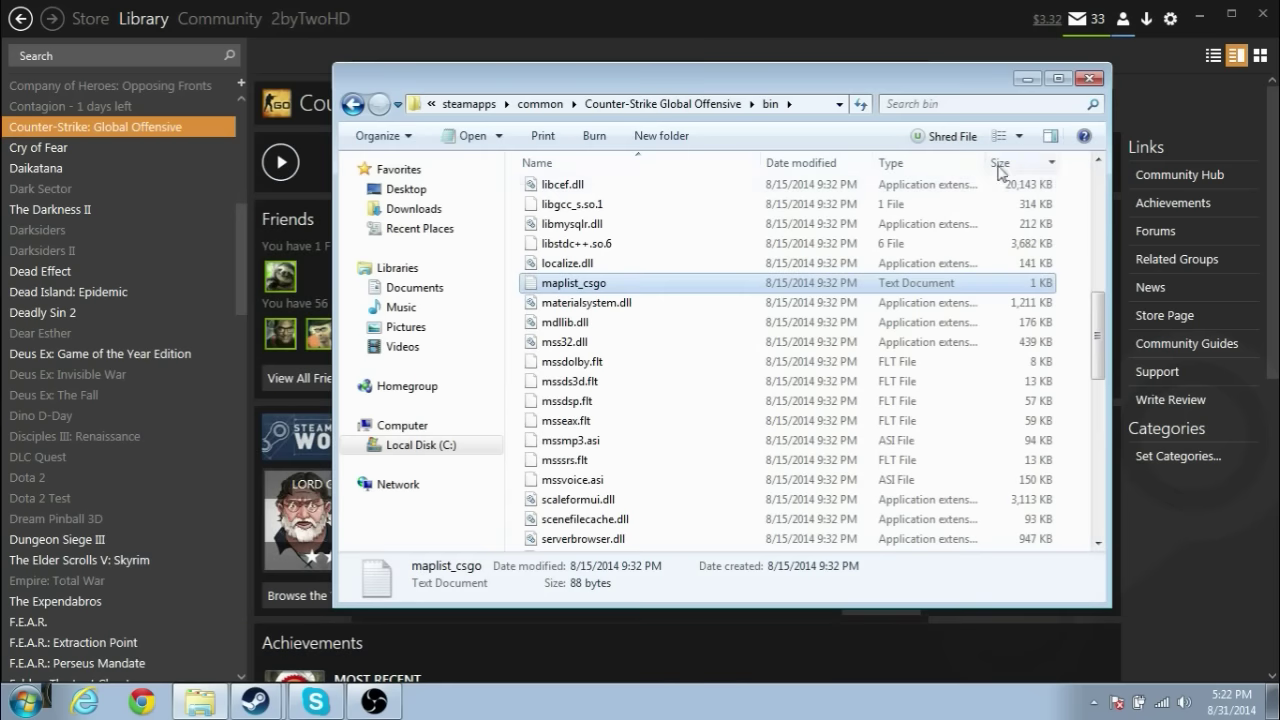
{"action": "left_click", "coordinate": [1088, 80]}
{"action": "left_click", "coordinate": [911, 76]}
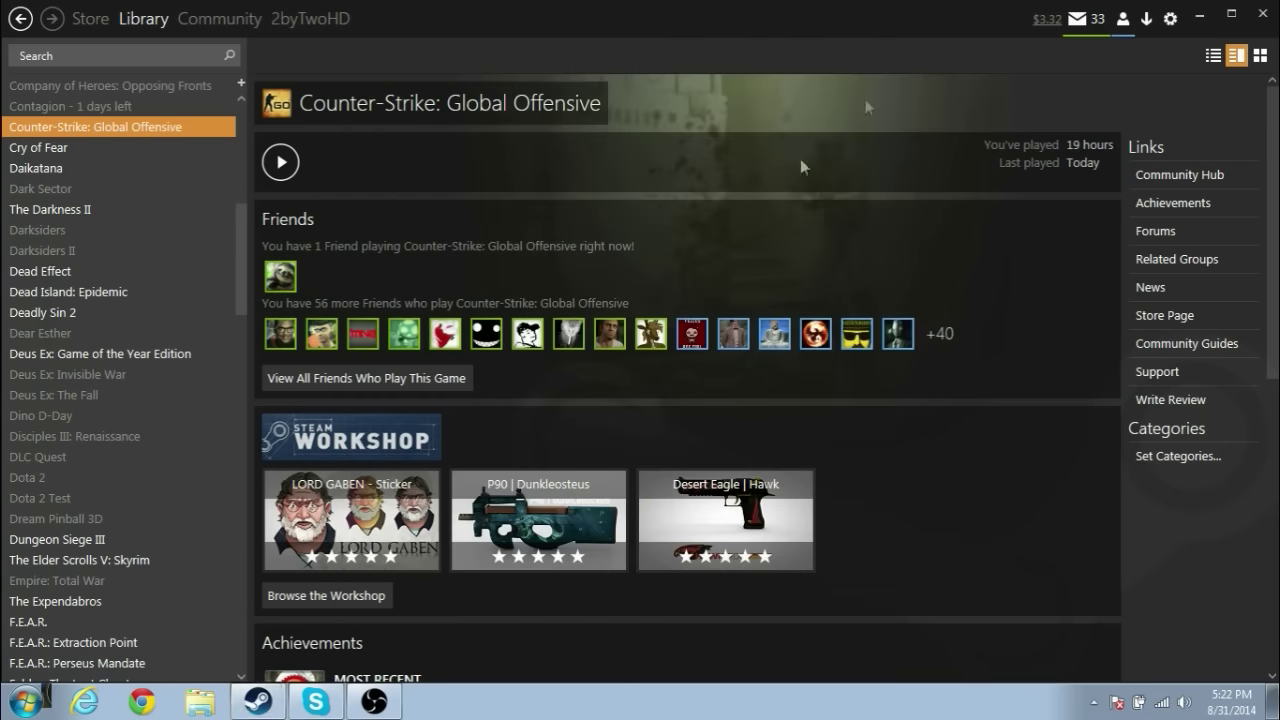
{"action": "scroll", "coordinate": [156, 193], "scroll_direction": "up", "scroll_amount": 4}
{"action": "scroll", "coordinate": [157, 184], "scroll_direction": "up", "scroll_amount": 6}
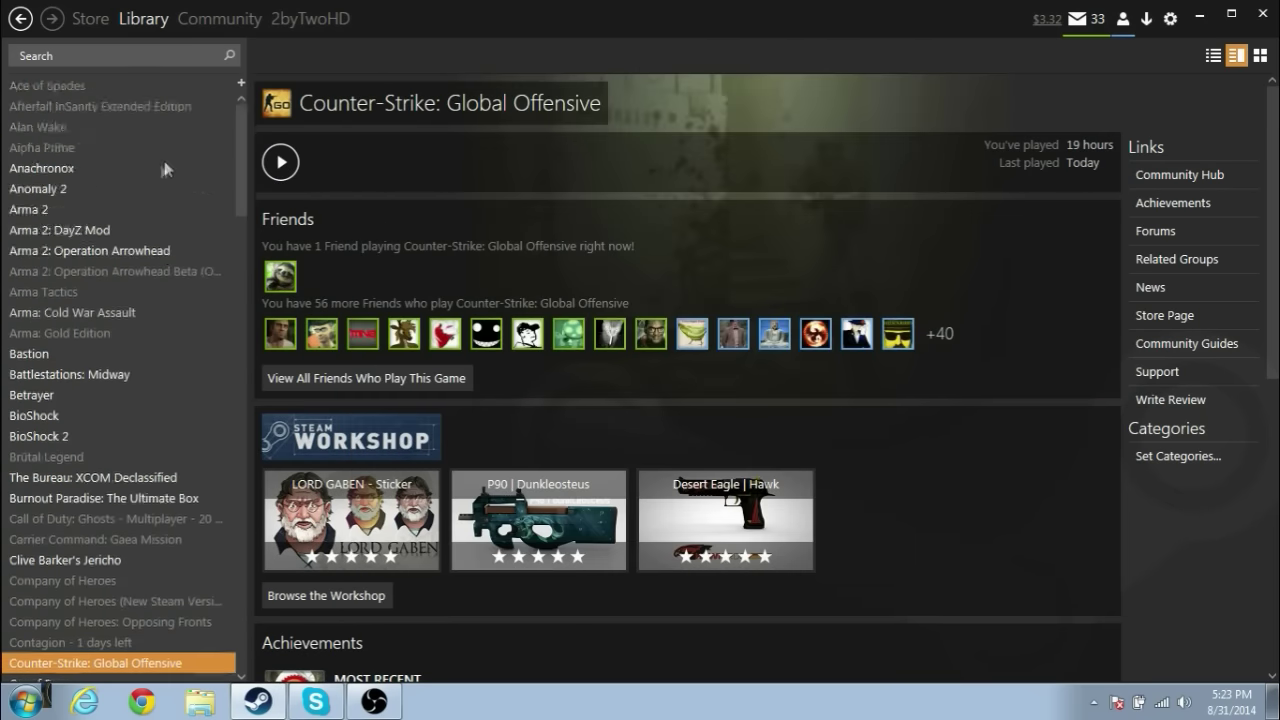